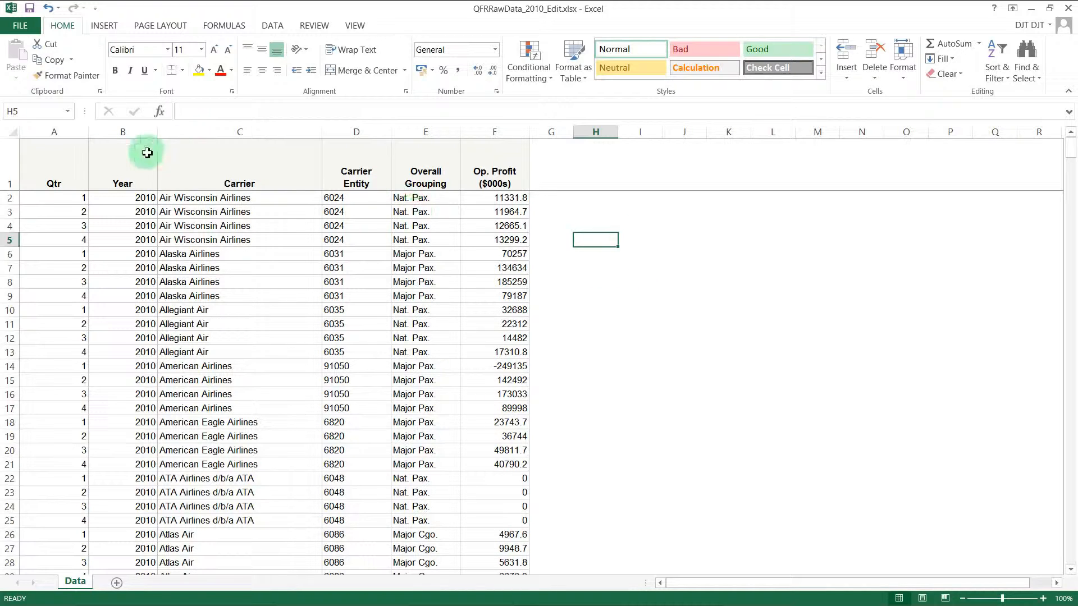
Step: Look over the data columns and the Nat. Pax. grouping value in E2
drag(50, 132, 505, 186)
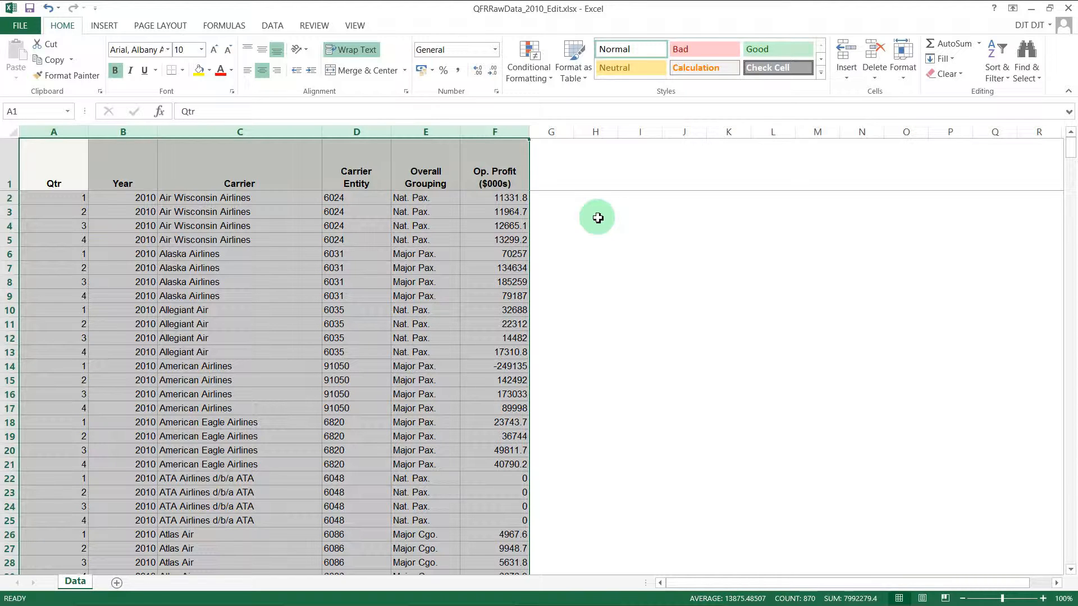
click(610, 241)
click(606, 216)
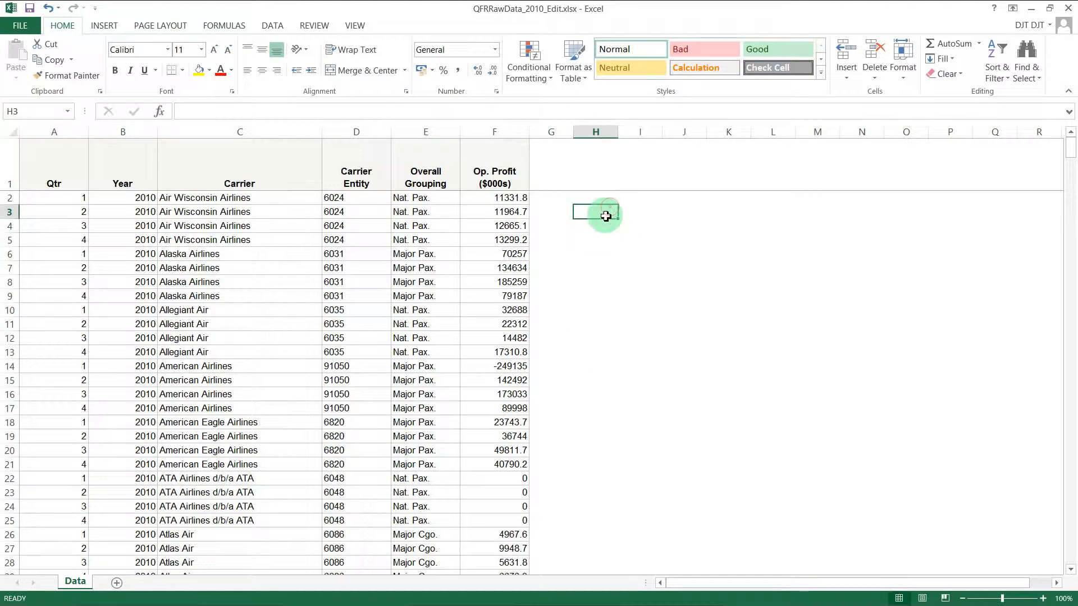
click(604, 201)
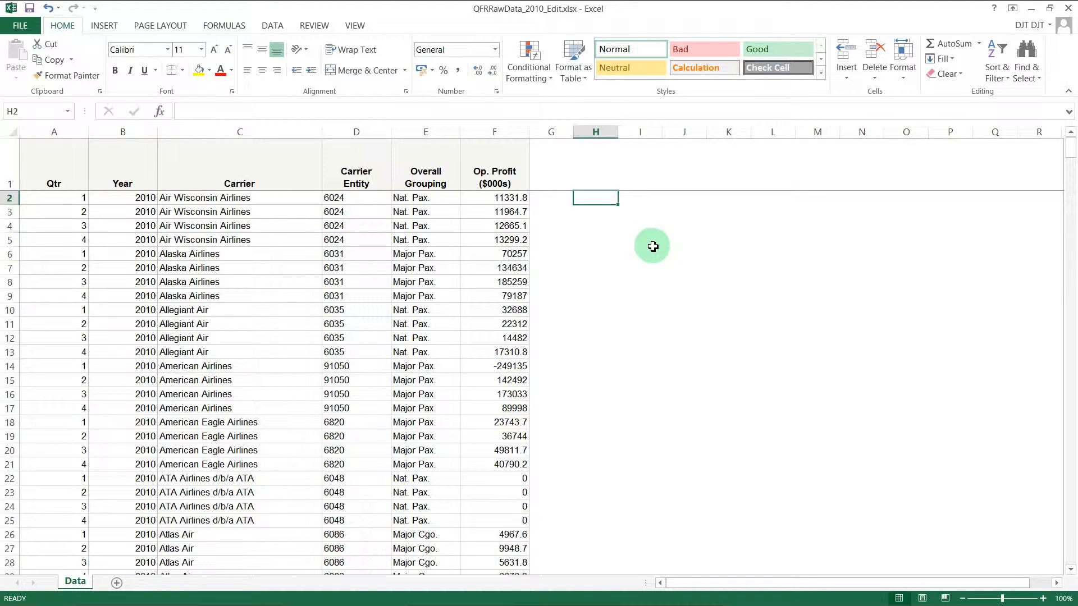
click(425, 200)
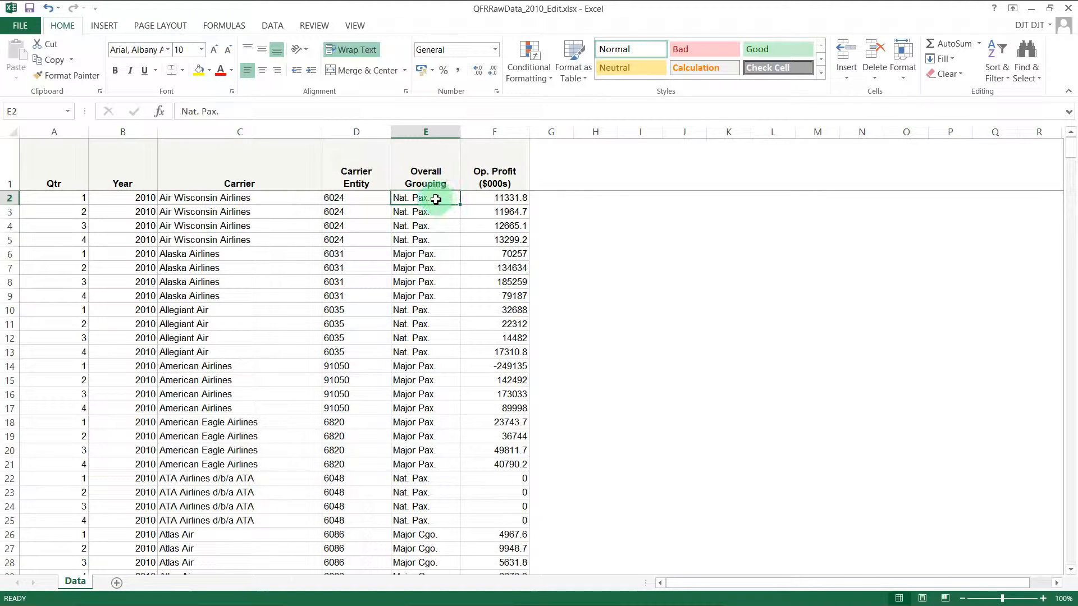
click(589, 201)
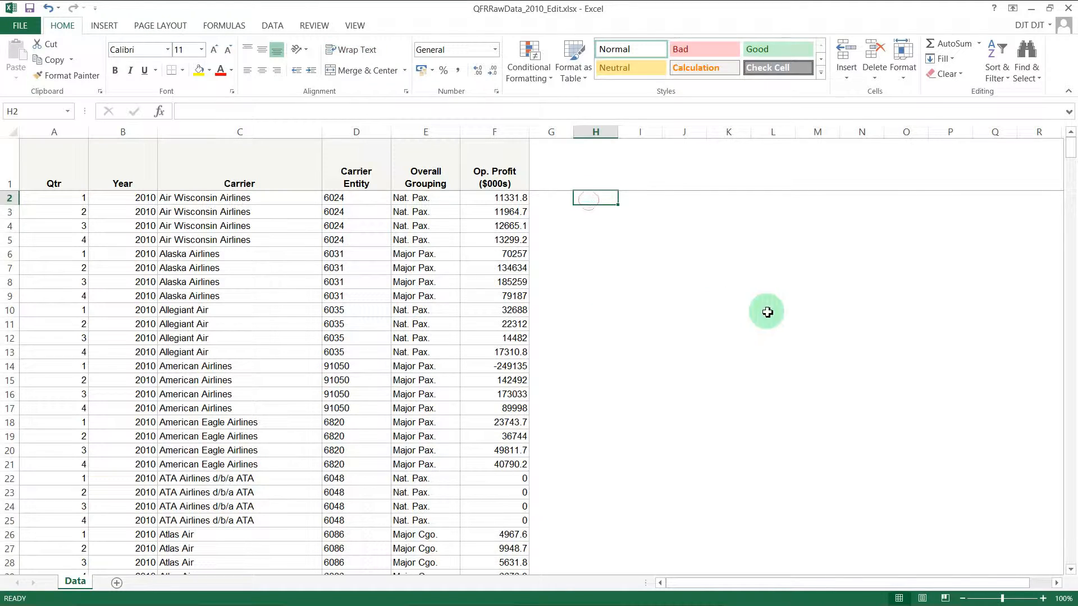
Step: Enter =COUNTIF(E:E,"Nat. Pax.") in I2, which returns 88
click(621, 198)
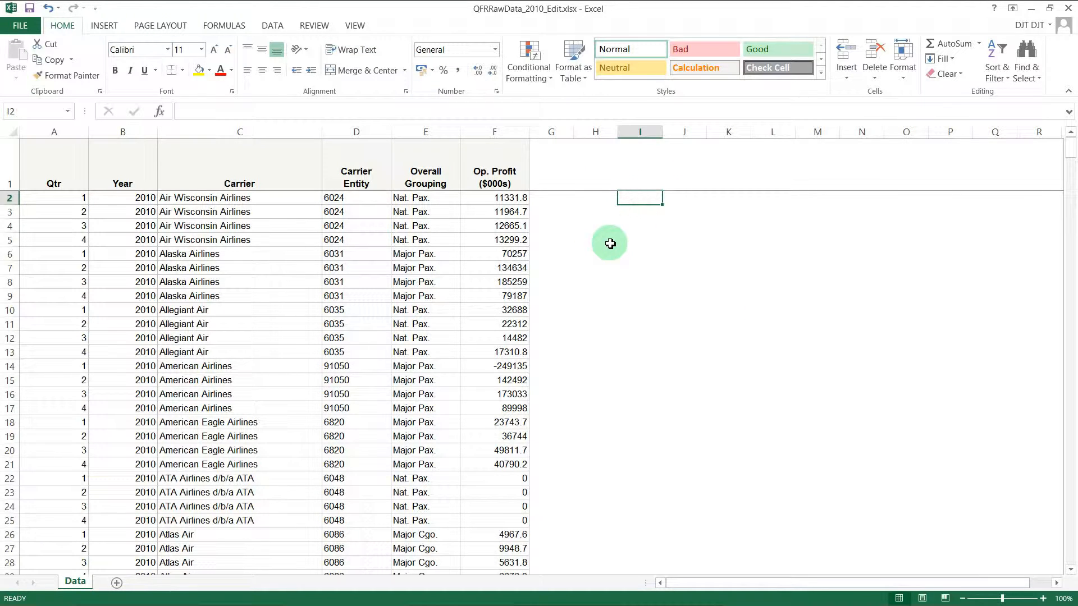
text(=c)
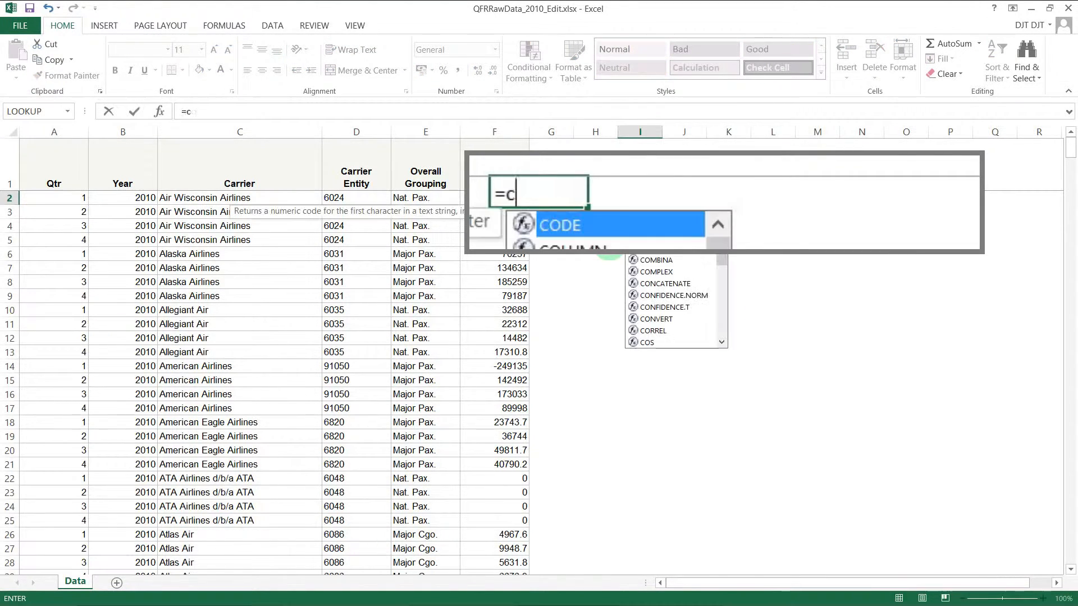
text(ountif()
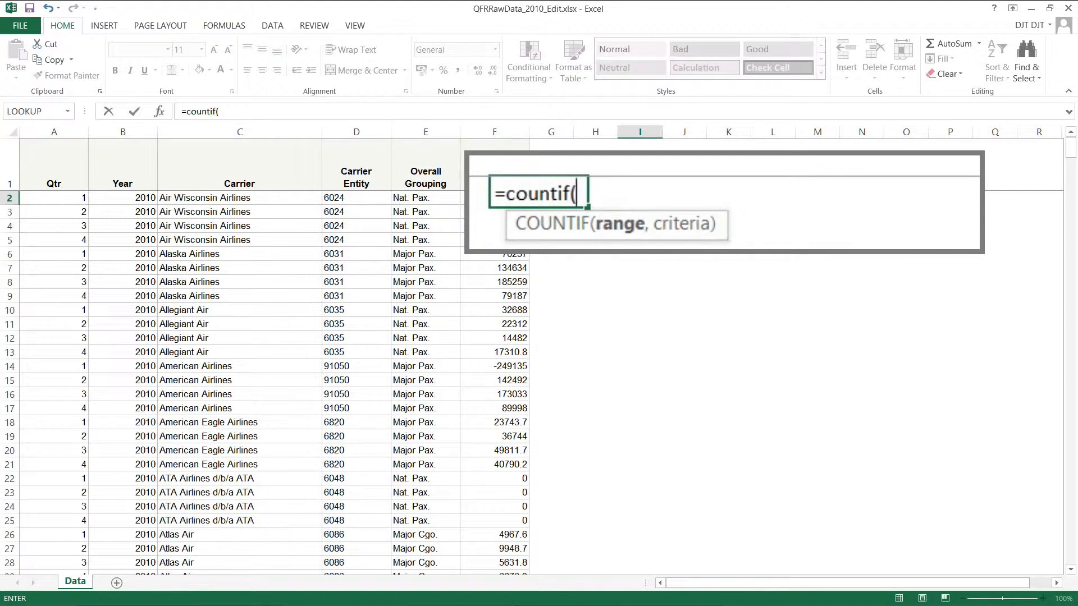
click(432, 133)
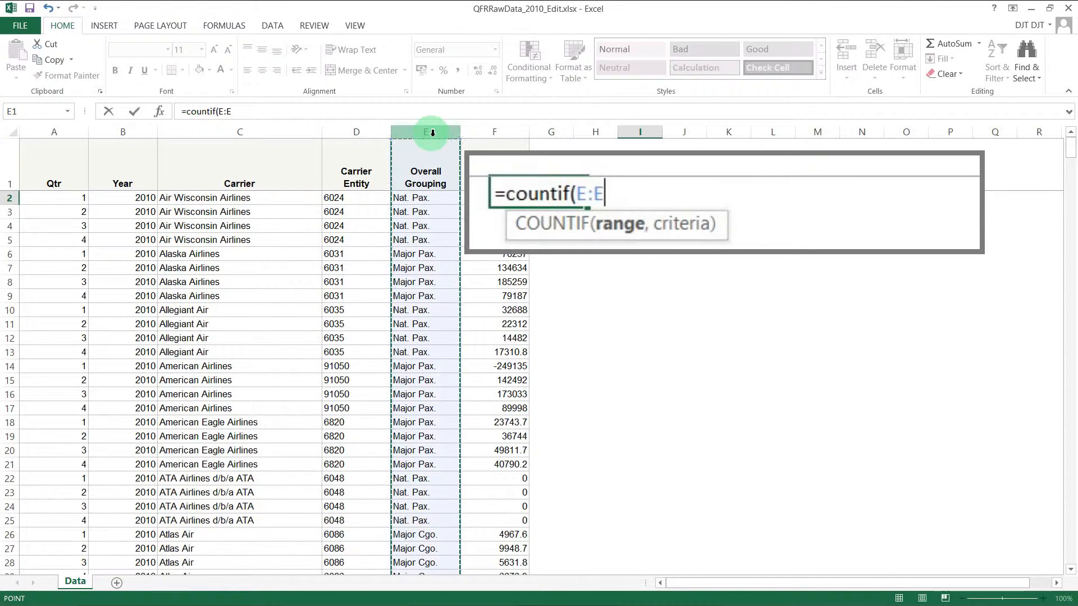
text(,)
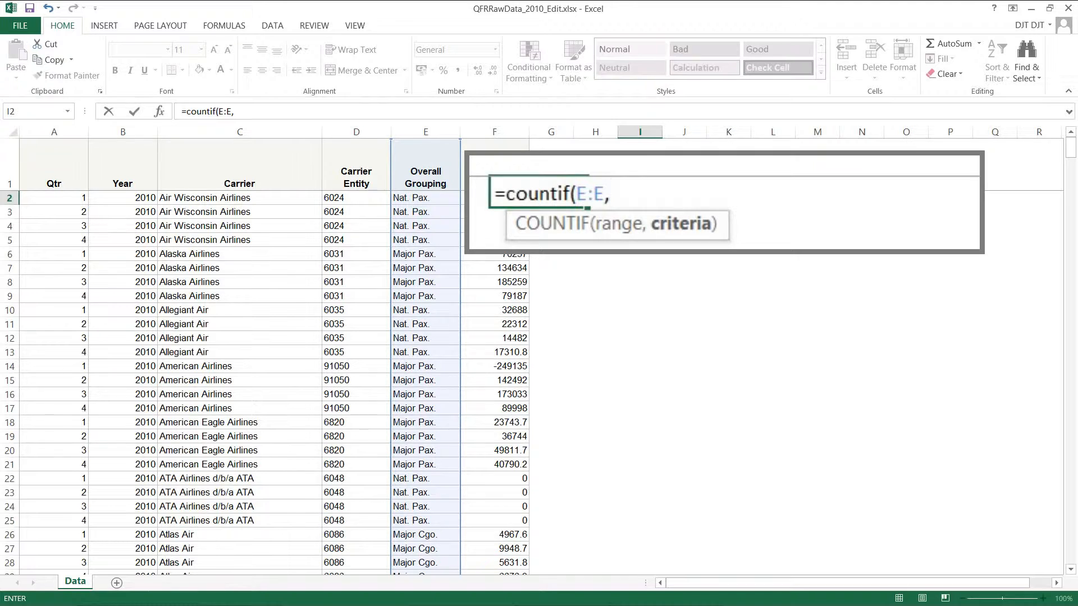
text("Nat.)
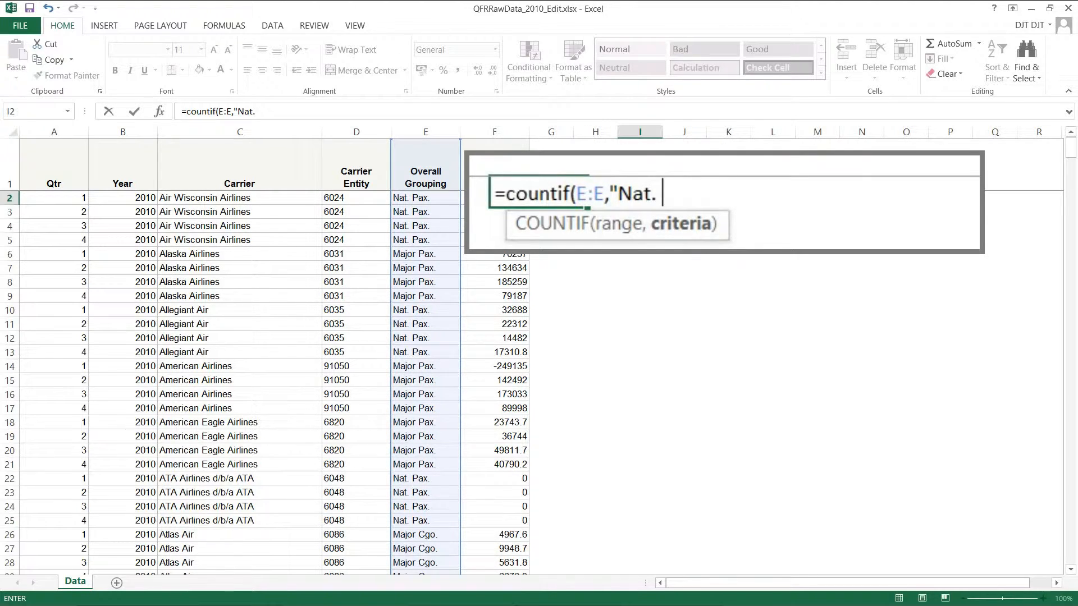
text( Pax.)
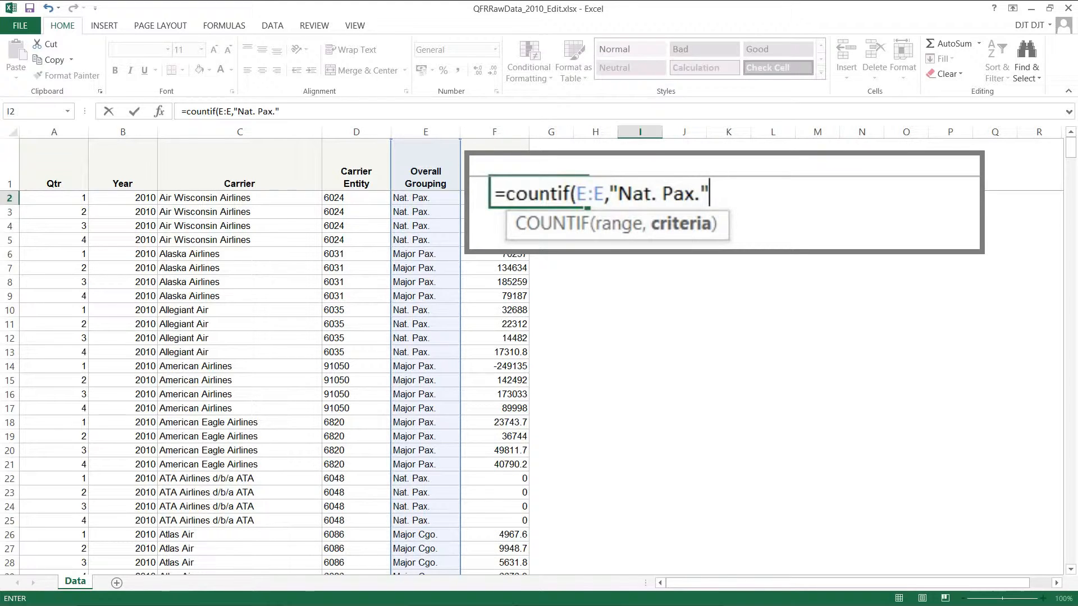
text("))
key(Return)
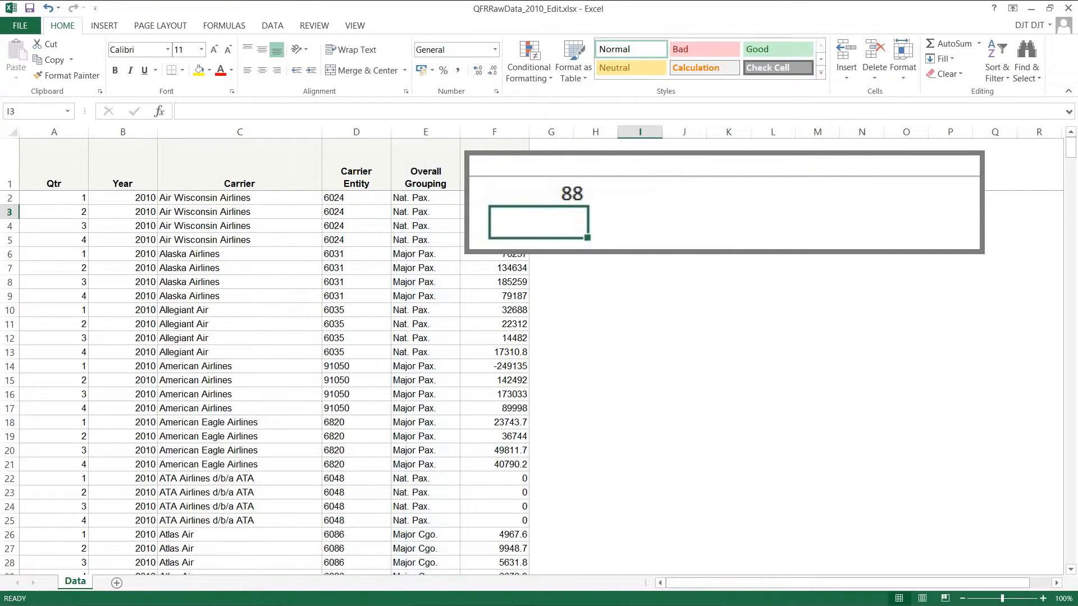
click(646, 192)
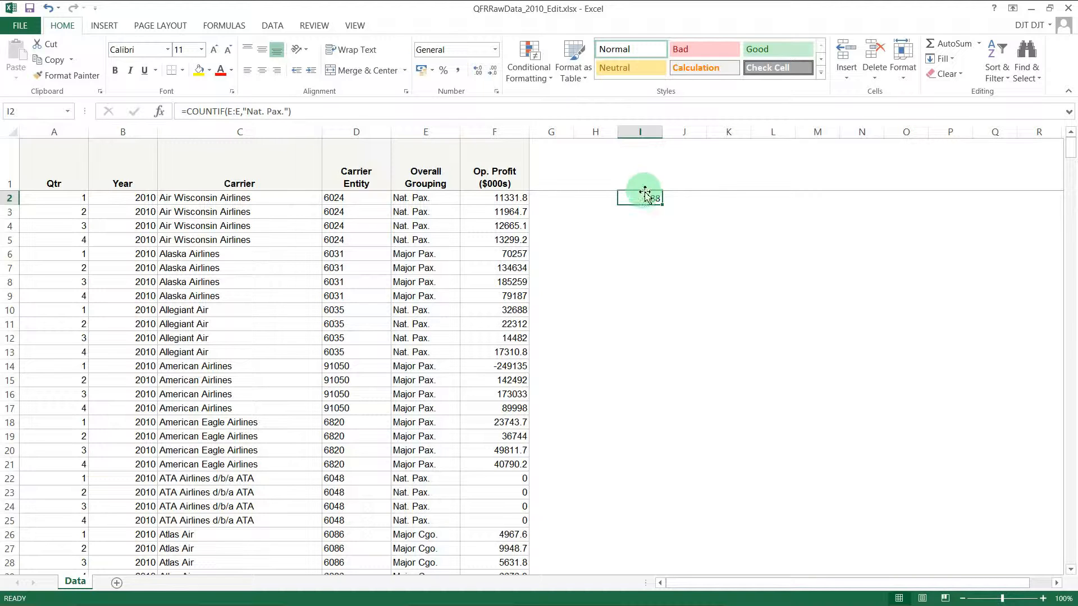
Step: Copy the Nat. Pax. label from E2 into cell H2
click(439, 136)
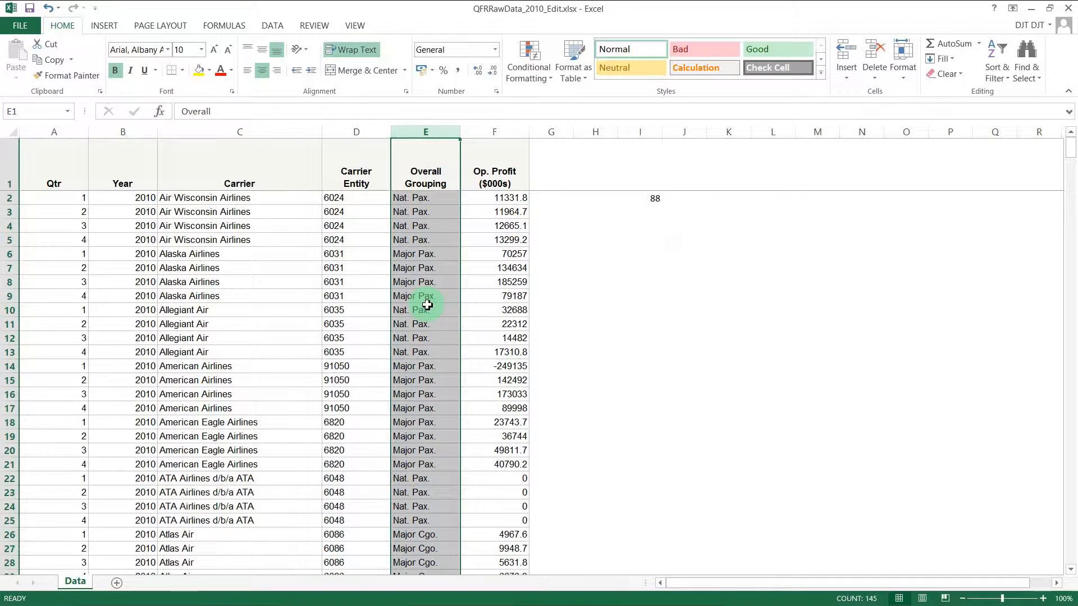
click(646, 214)
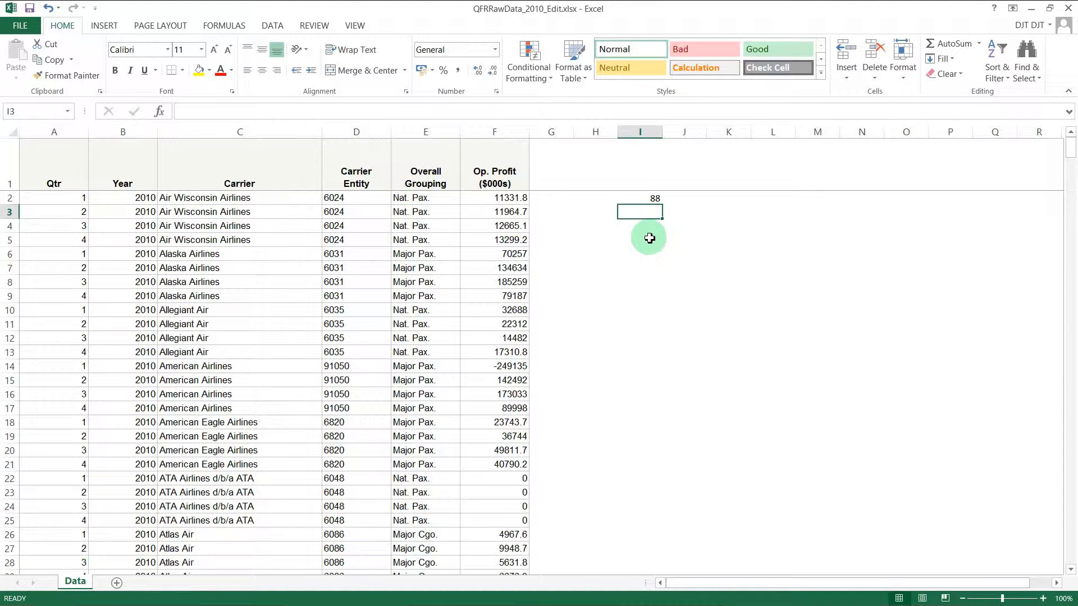
click(650, 200)
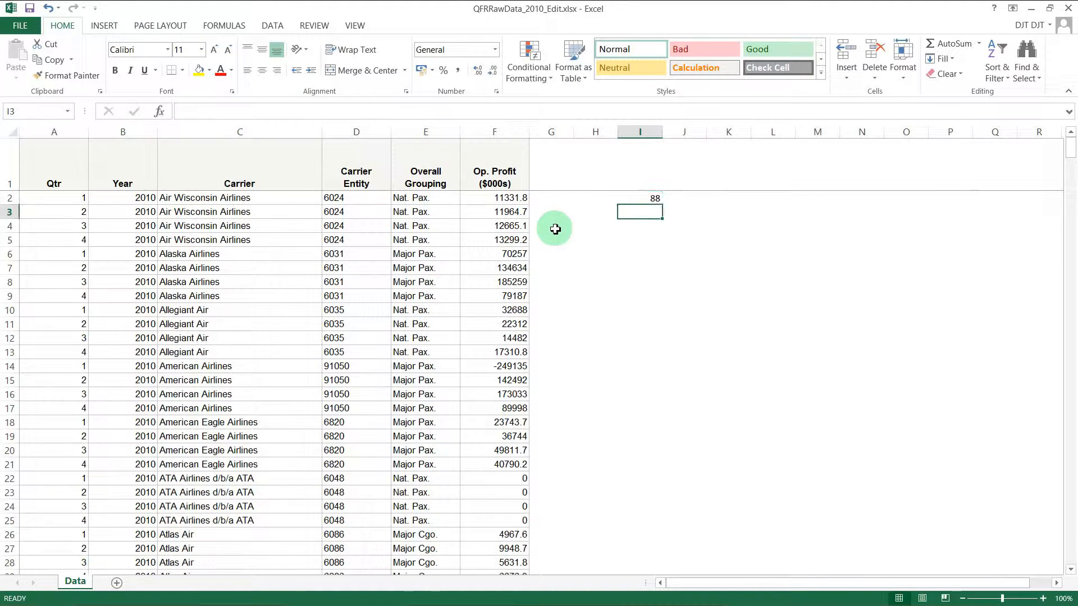
click(433, 200)
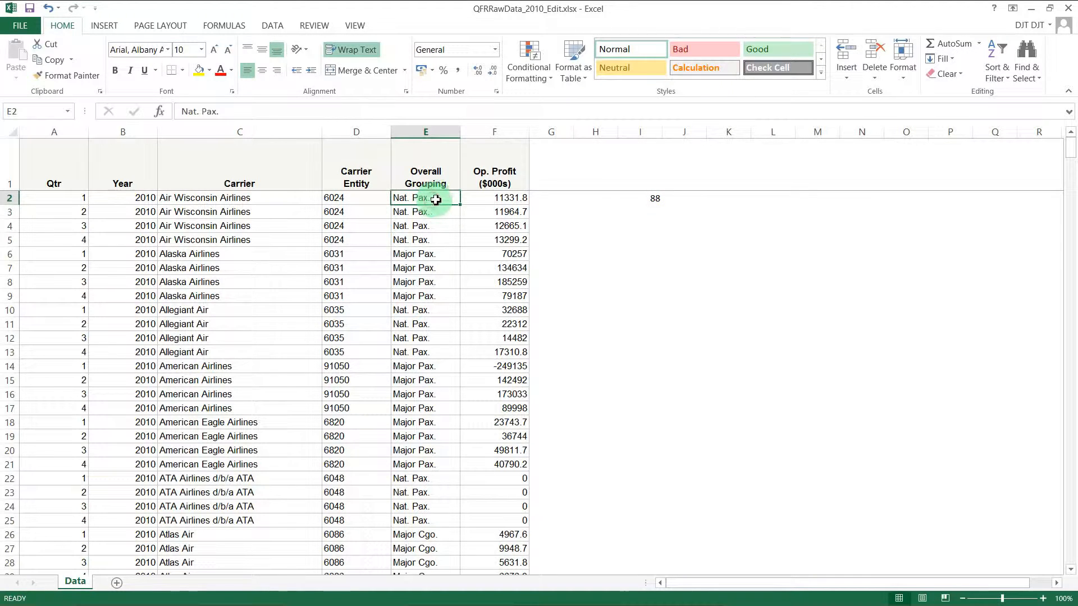
key(ctrl+c)
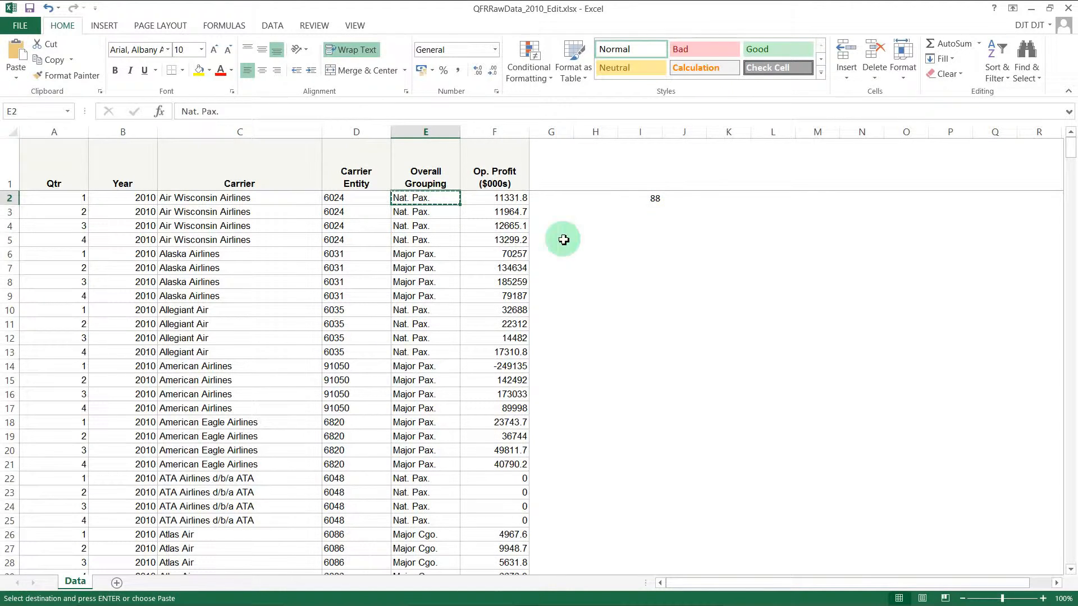
right_click(606, 202)
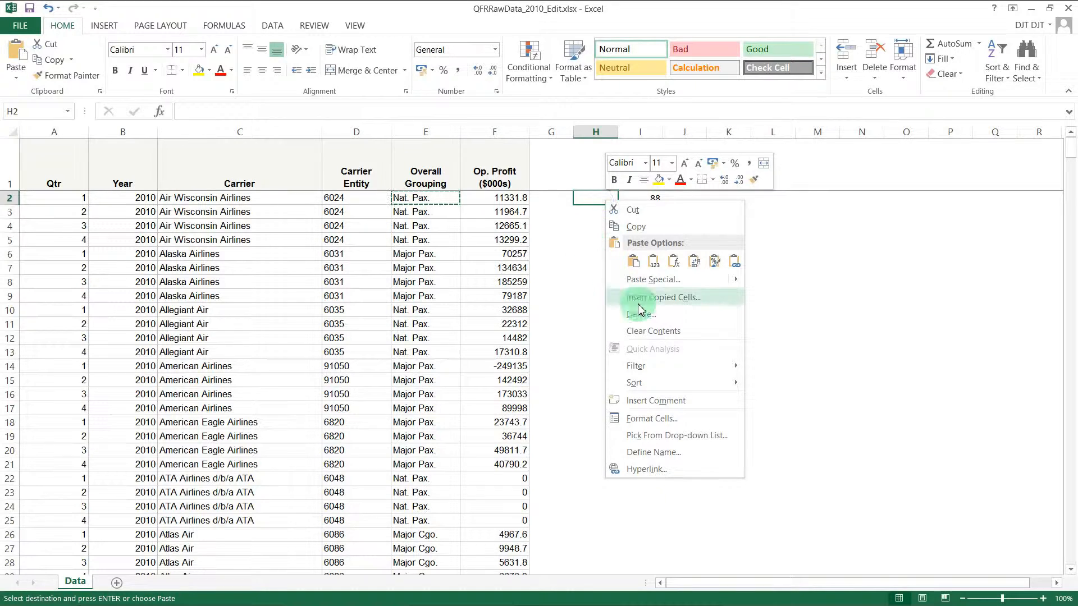
click(653, 261)
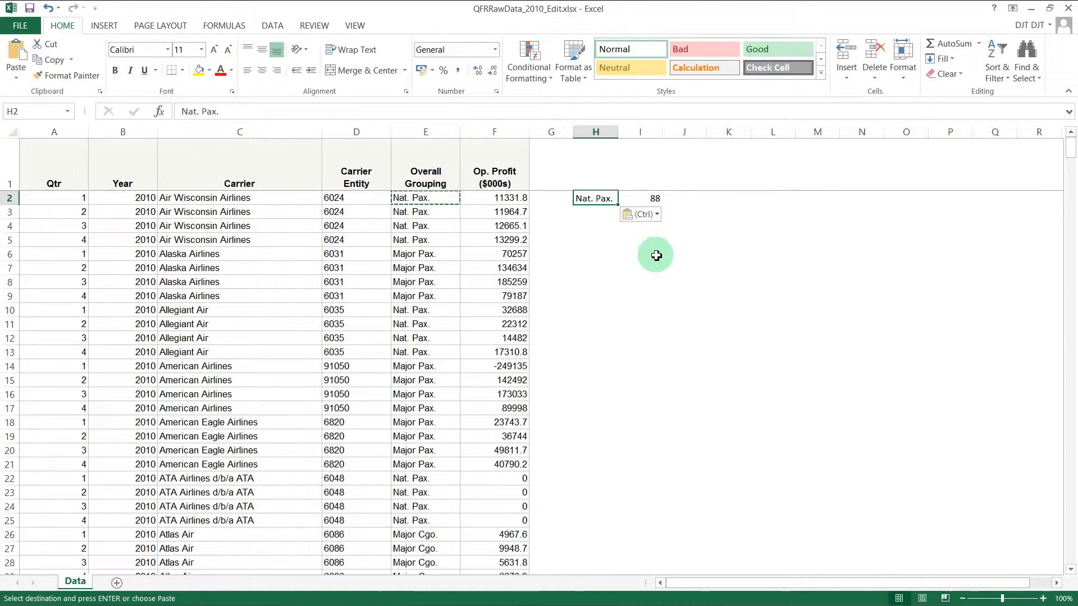
Step: Replace I2's "Nat. Pax." criterion with a reference to H2, still returning 88
click(649, 198)
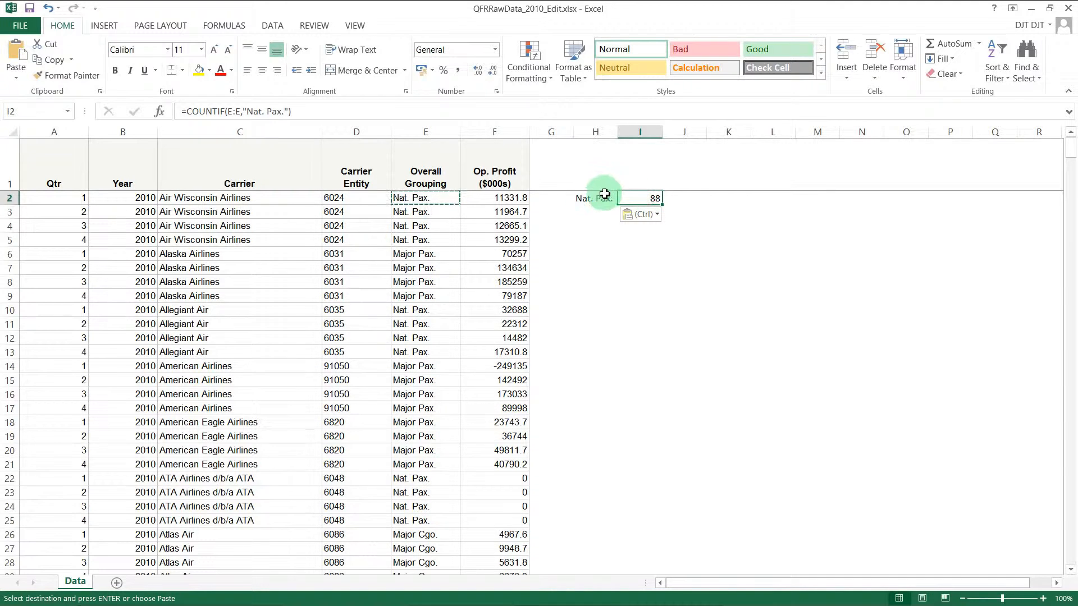
drag(306, 115, 220, 118)
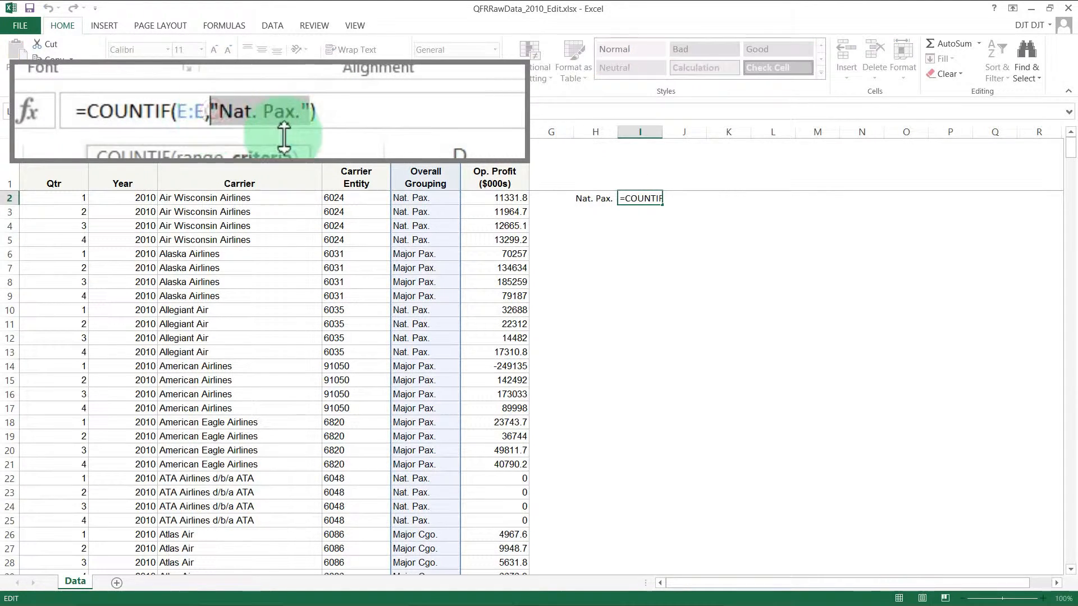
key(Delete)
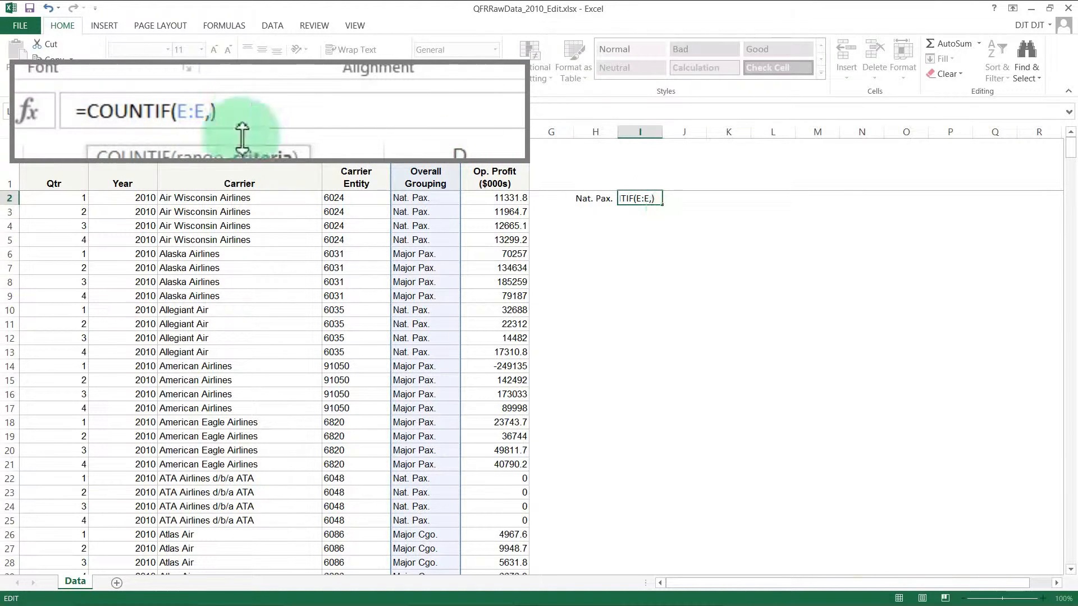
click(594, 202)
key(Return)
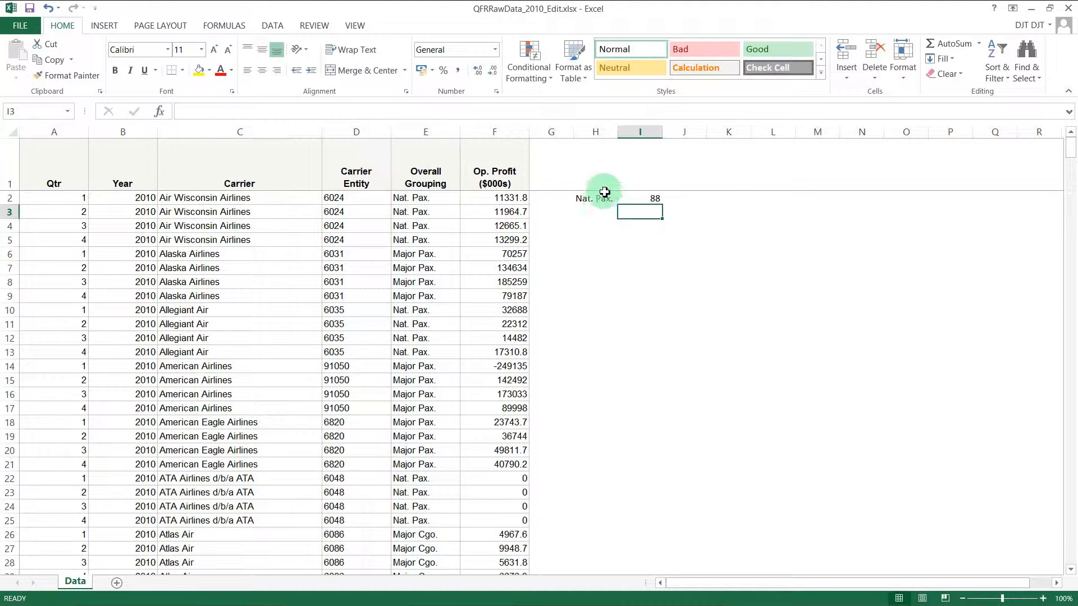
Step: Copy Major Pax. into H3 and Major Cgo. into H4, then autofit column H
click(443, 269)
key(ctrl+c)
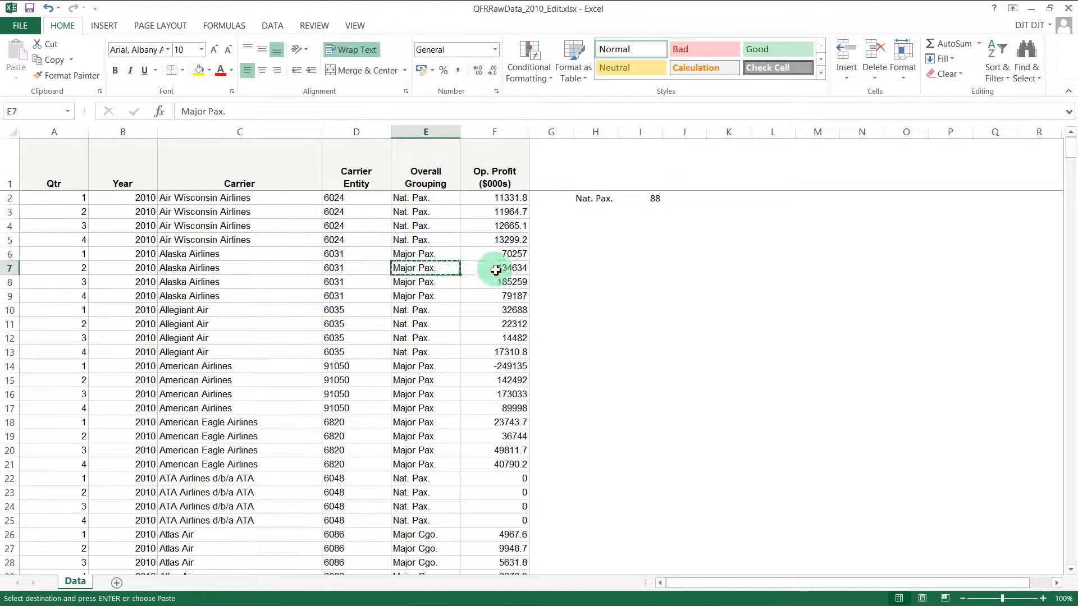
right_click(597, 211)
click(645, 271)
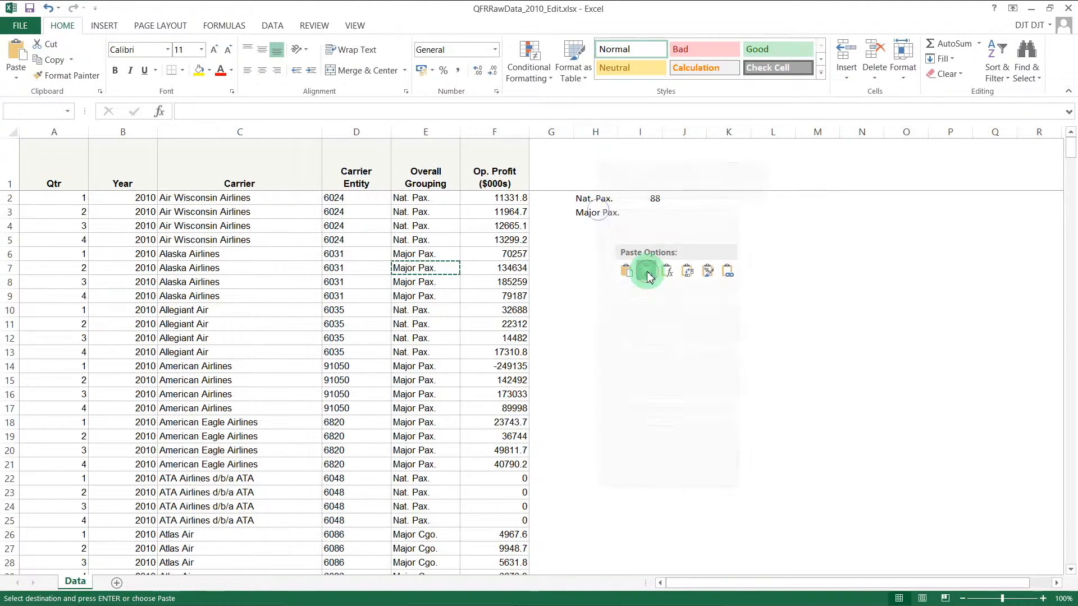
click(440, 535)
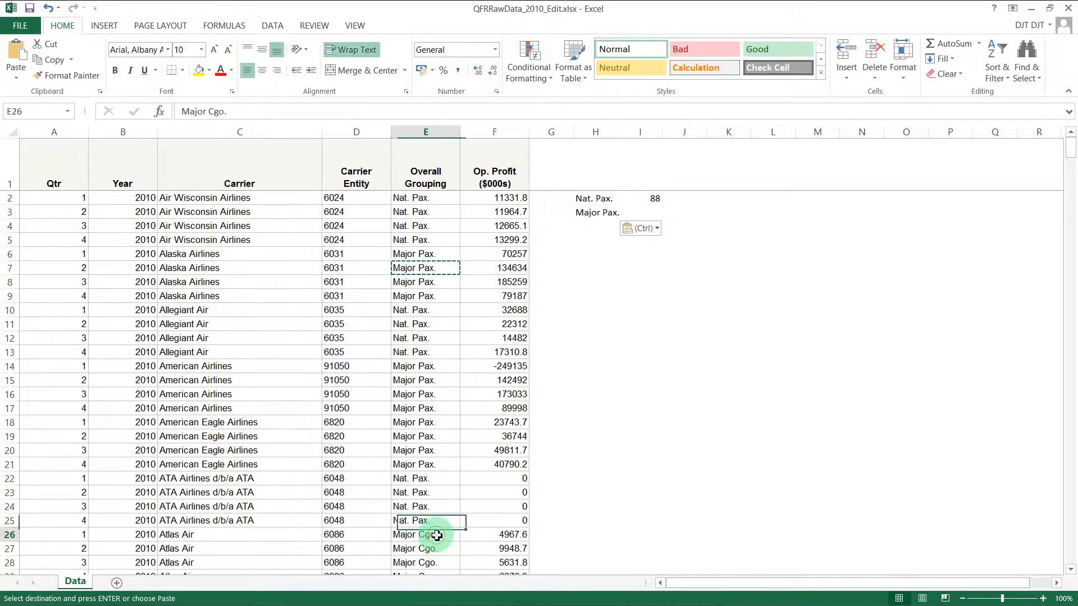
key(ctrl+c)
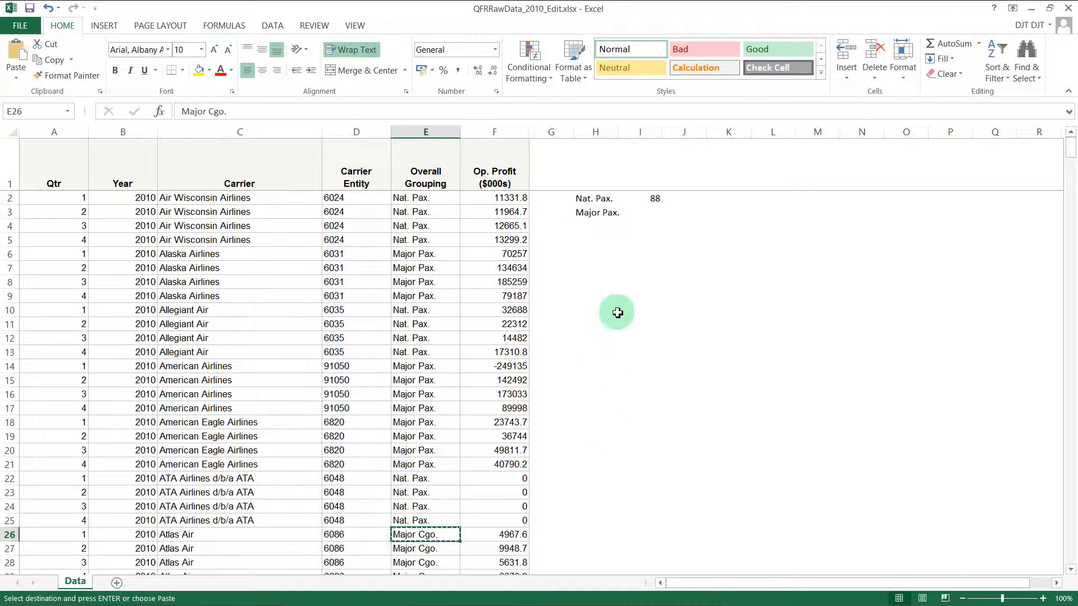
right_click(600, 227)
click(624, 282)
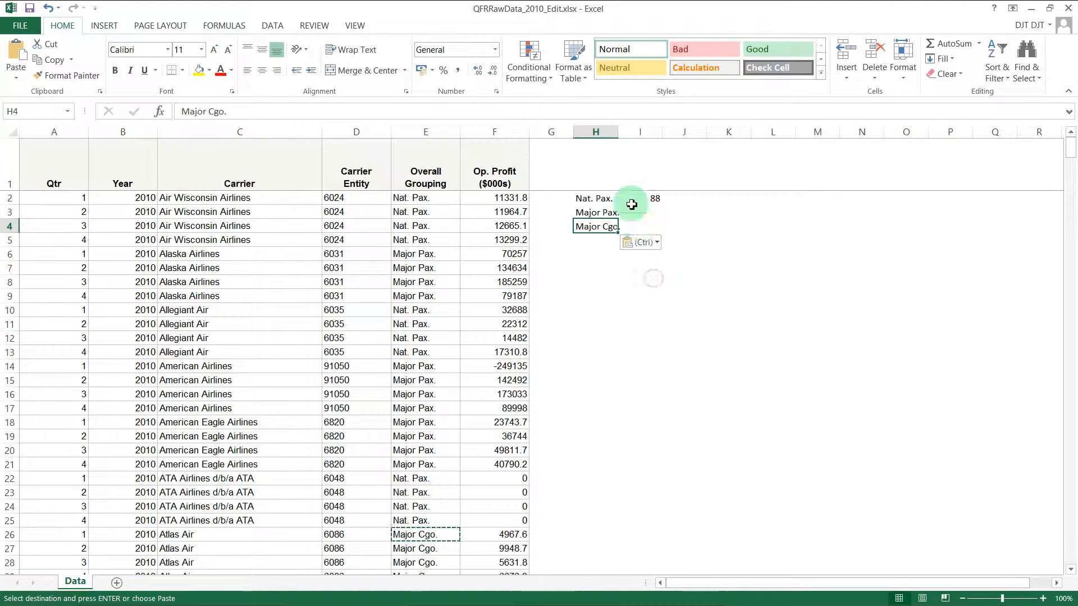
double_click(619, 134)
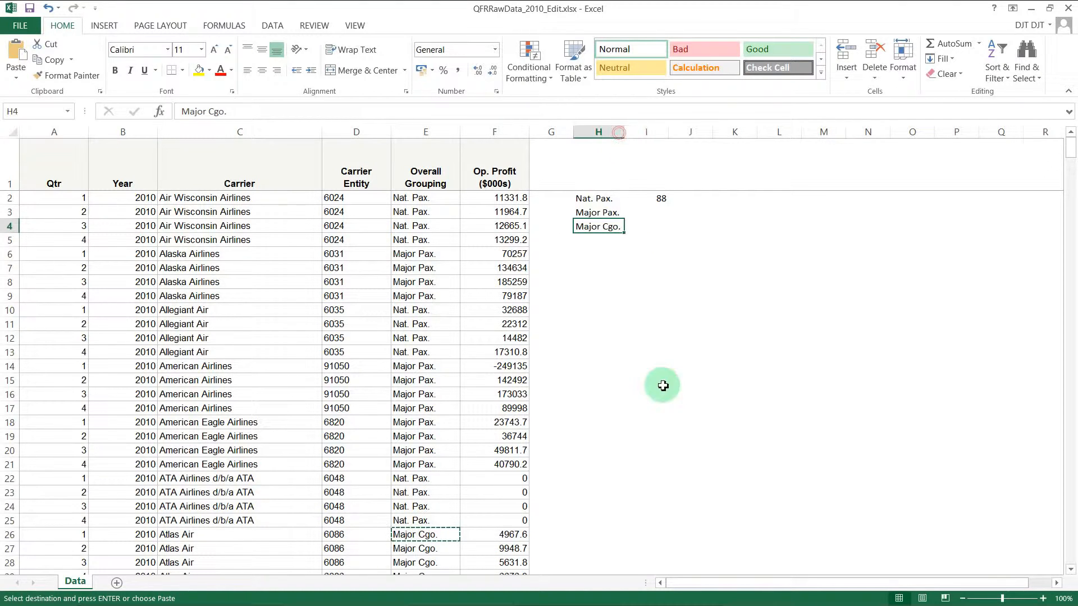
click(660, 203)
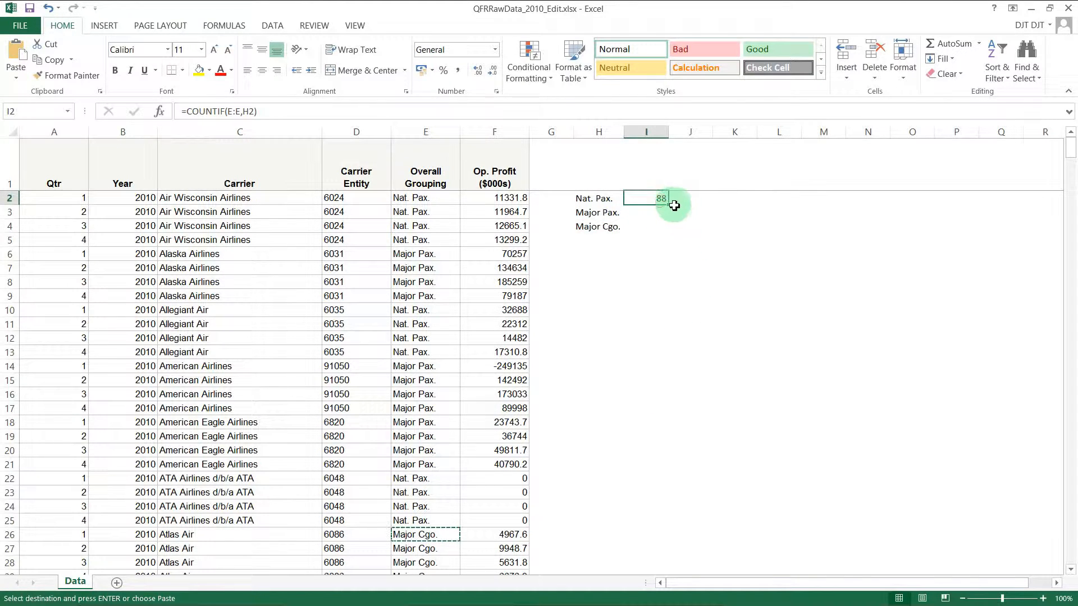
Step: Fill the COUNTIF formula down to I4, giving 44 Major Pax. and 12 Major Cgo. rows
drag(668, 205, 656, 227)
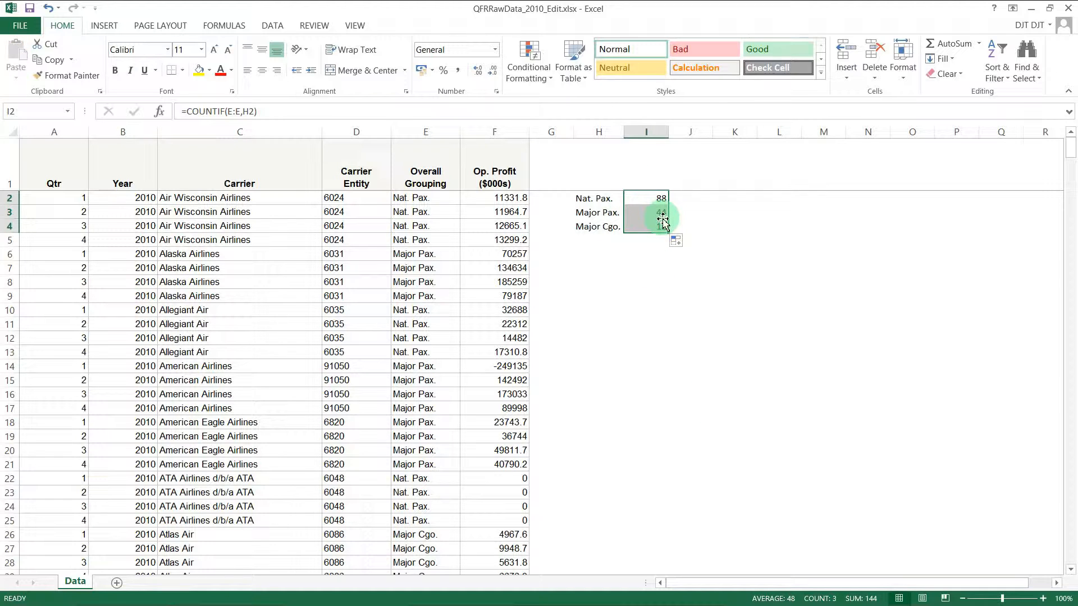
click(617, 253)
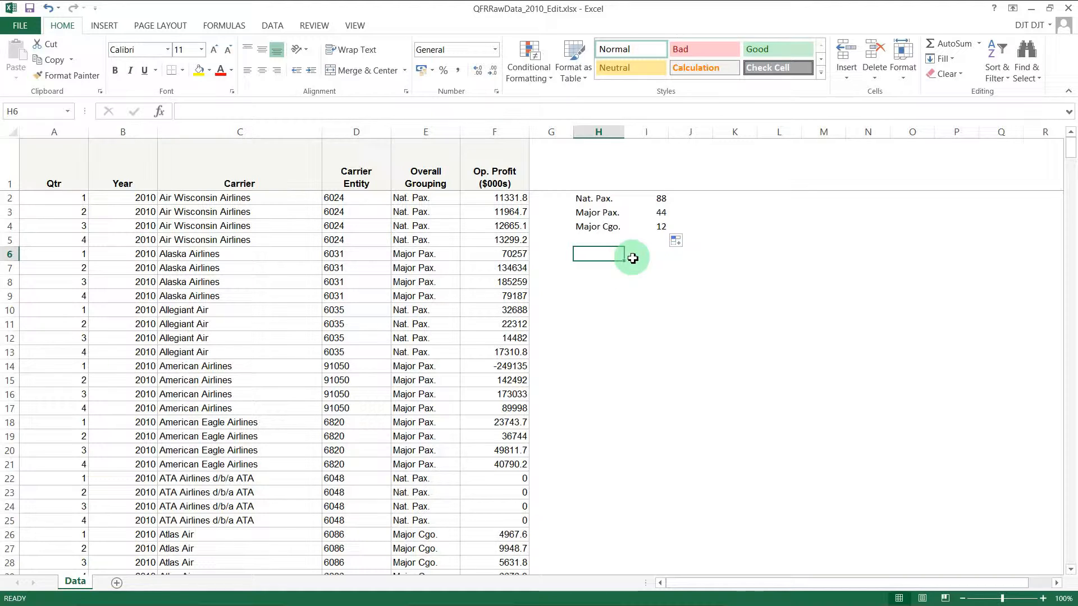
click(419, 128)
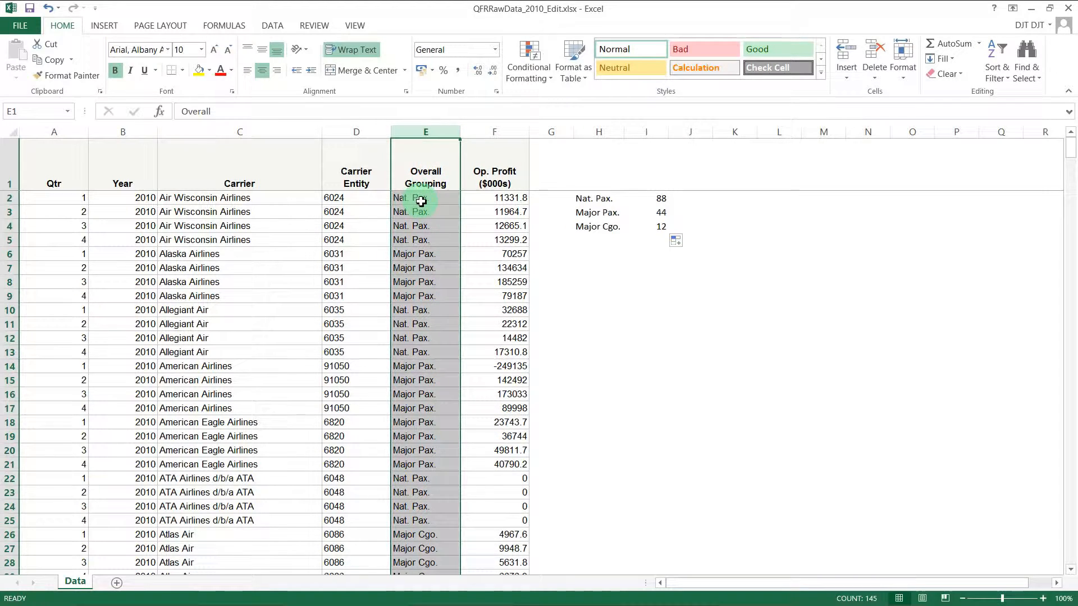
click(515, 200)
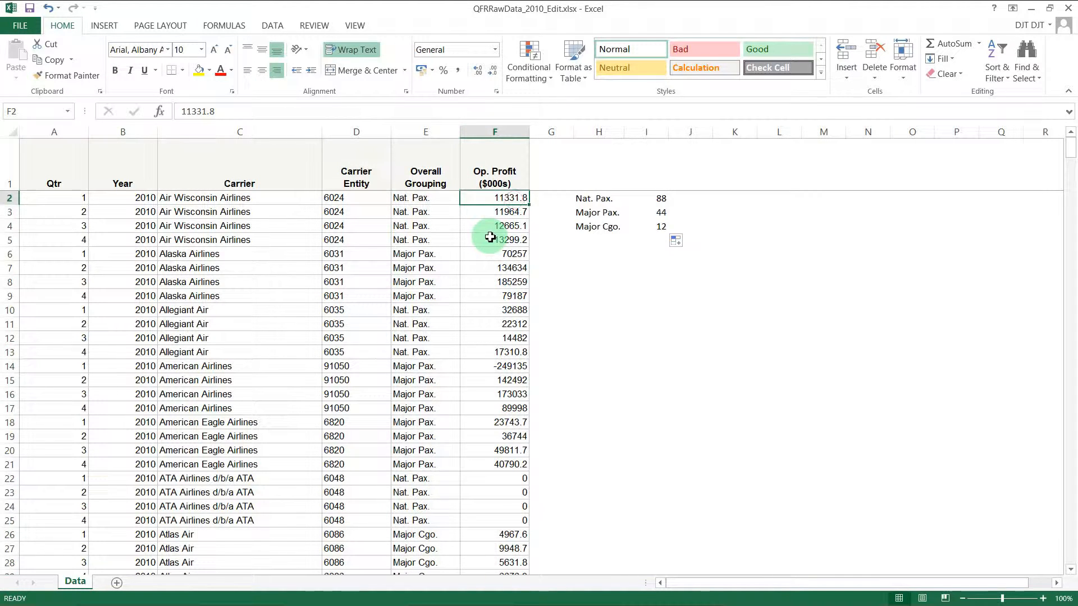
click(517, 132)
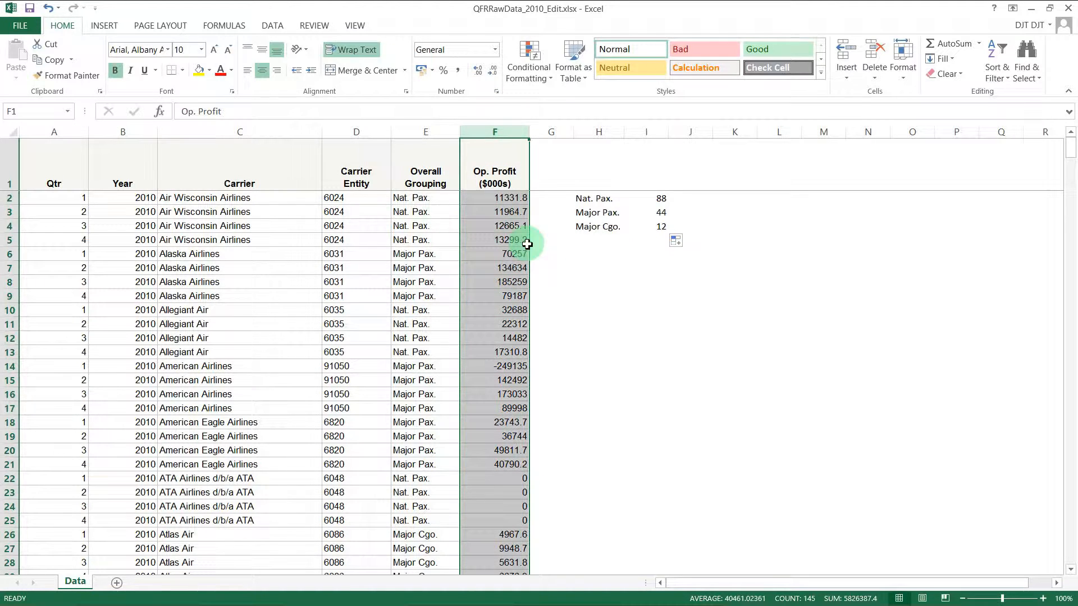
click(597, 249)
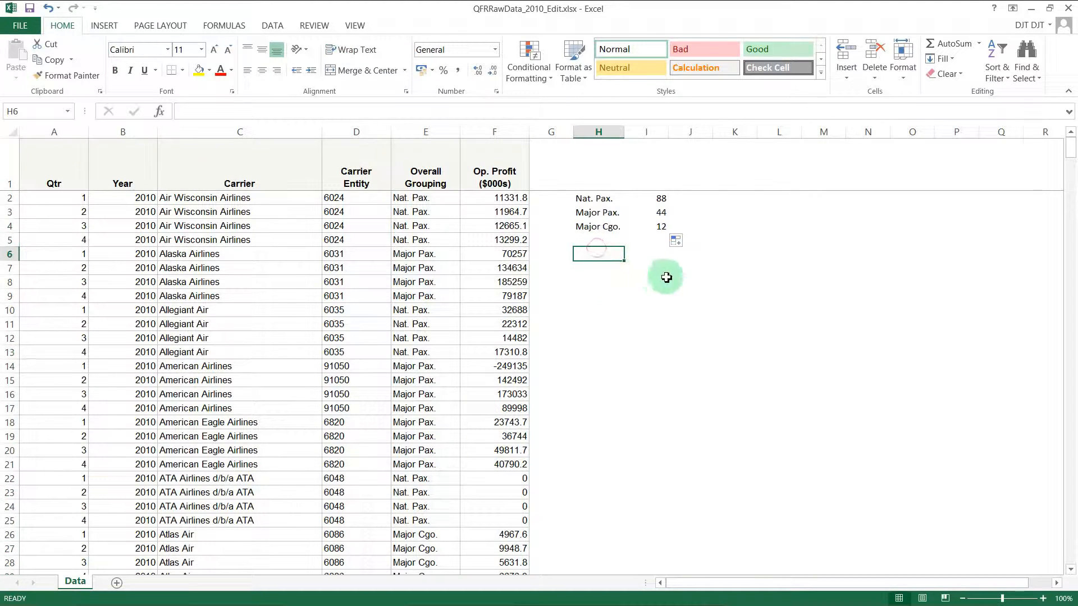
Step: Copy the three grouping labels from H2:H4 into H6:H8
drag(599, 200, 602, 224)
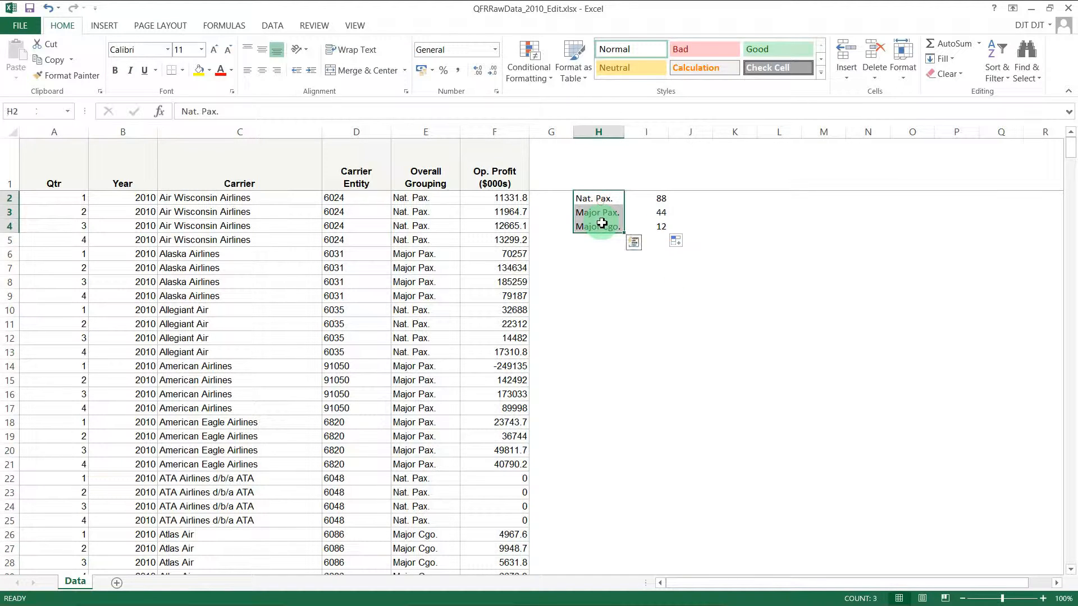
key(ctrl+c)
click(601, 256)
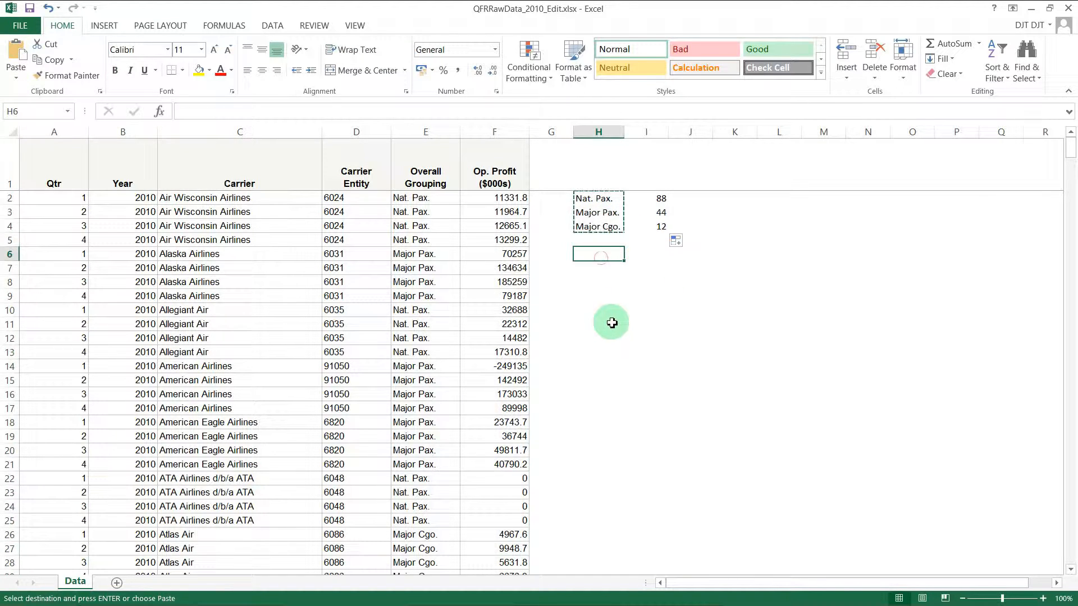
key(ctrl+v)
Step: Enter =SUMIF(E:E,H6,F:F) in I6, totalling 457636.1, and widen column I
click(658, 252)
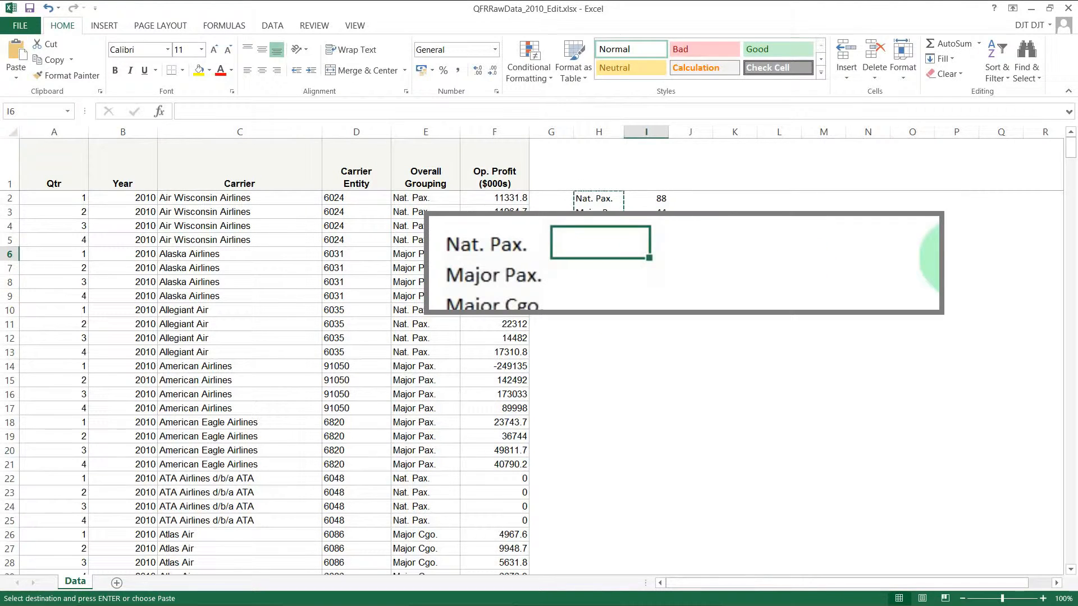
text(=sumif)
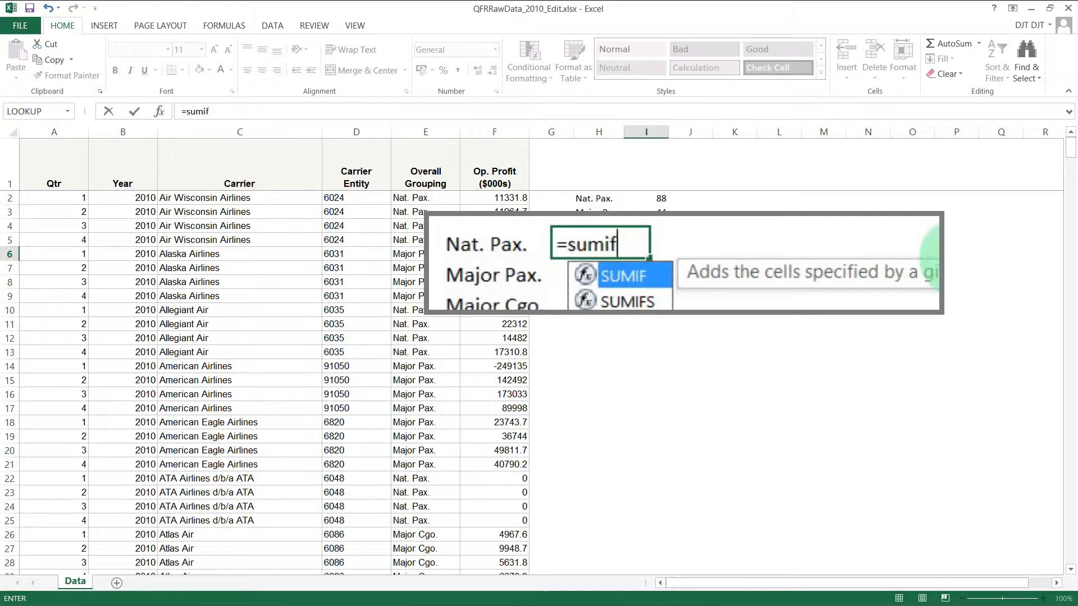
text((E:E)
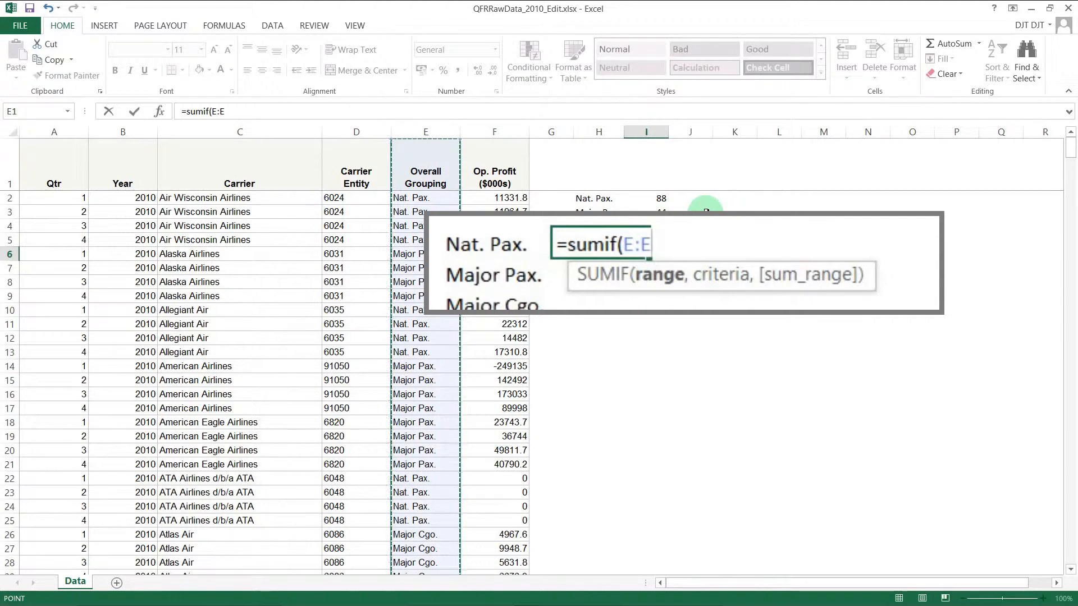
text(,)
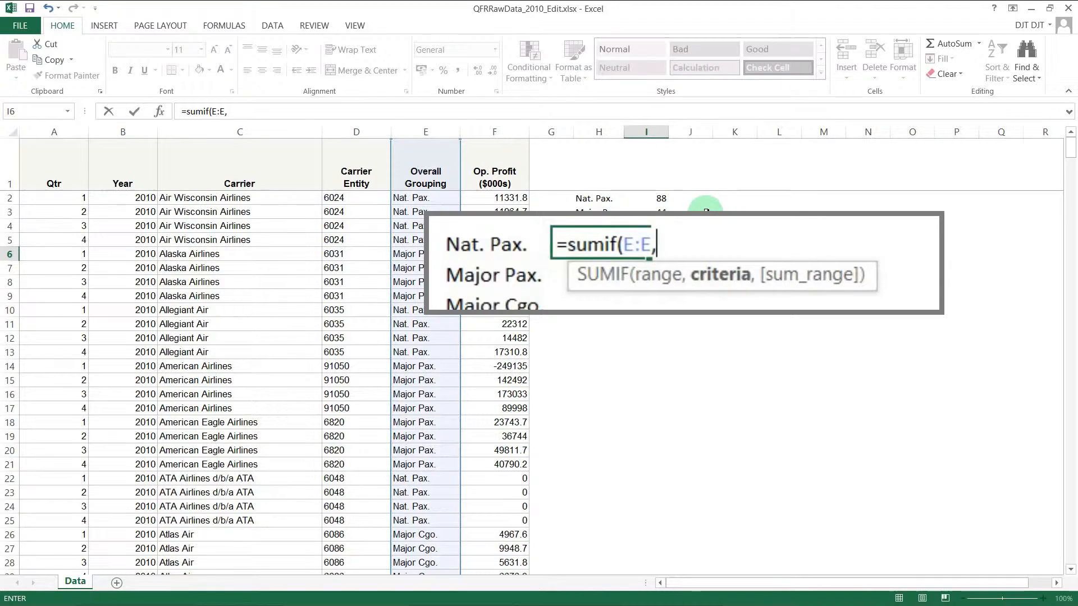
click(479, 252)
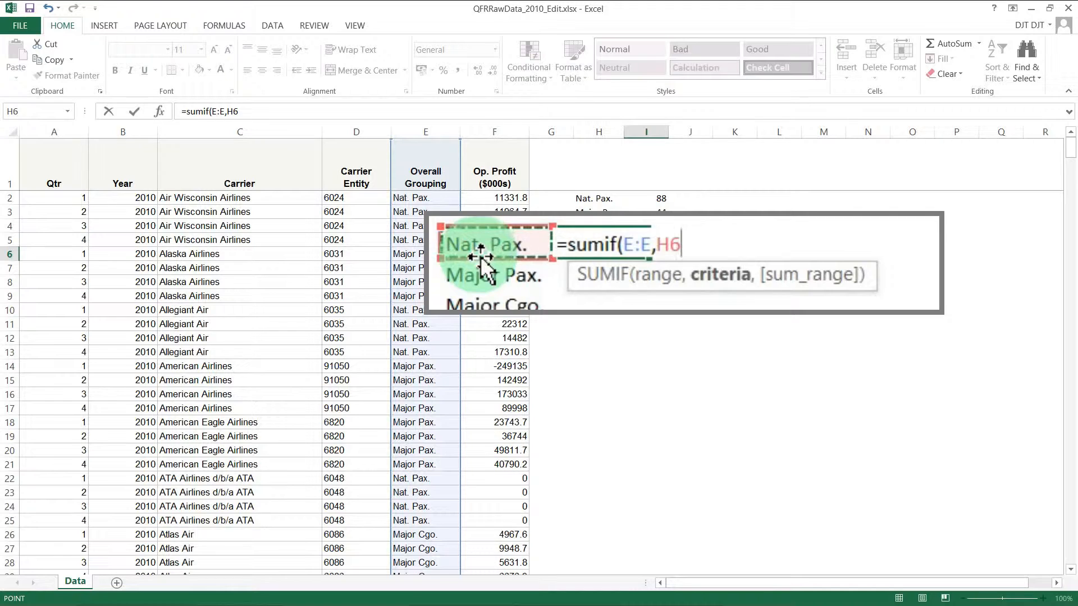
text(,)
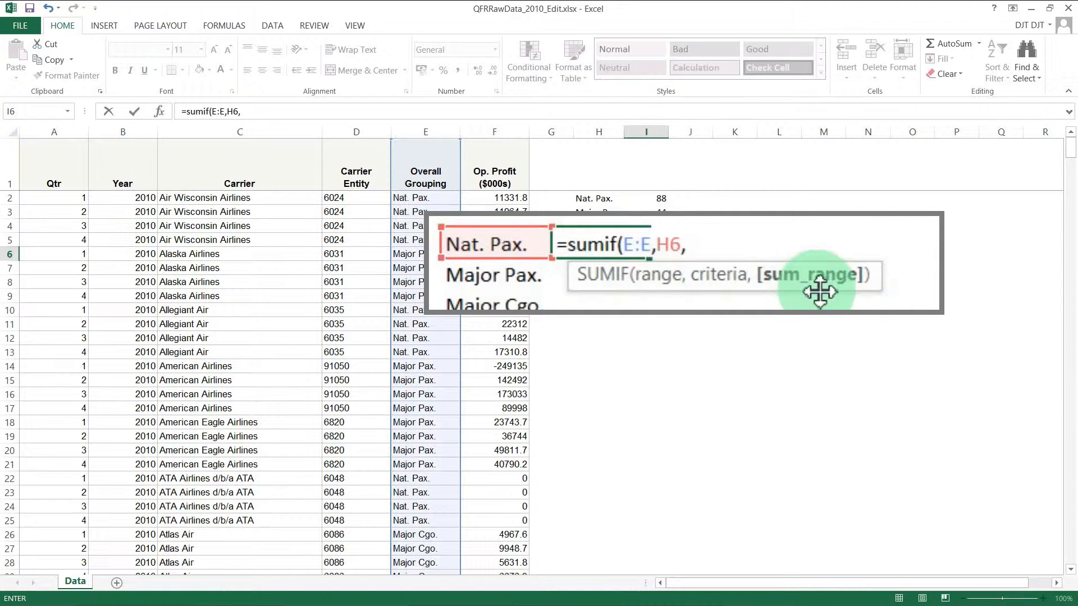
click(483, 133)
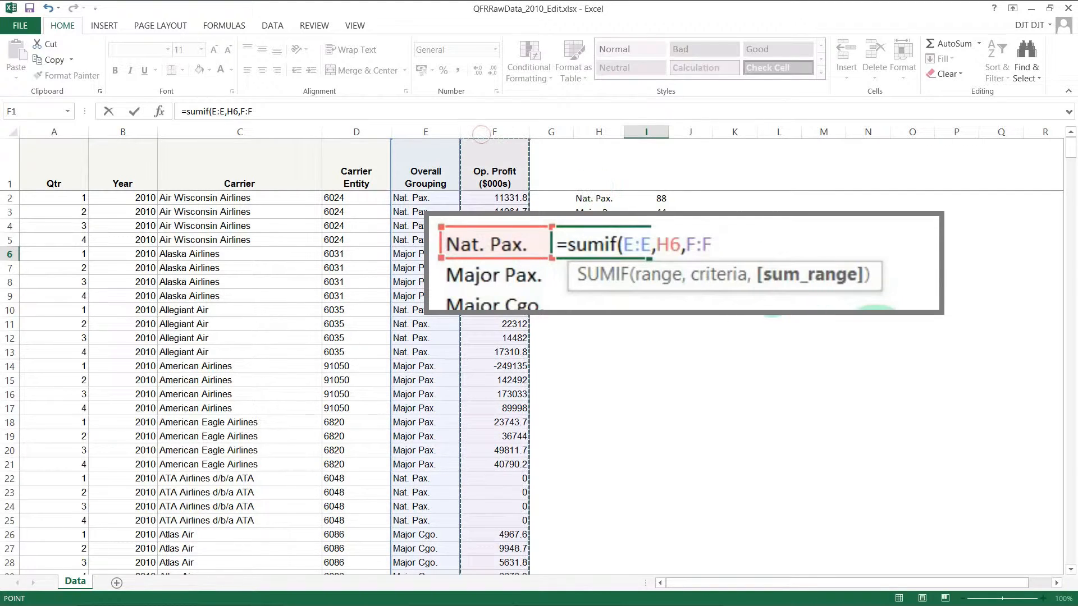
text())
key(Return)
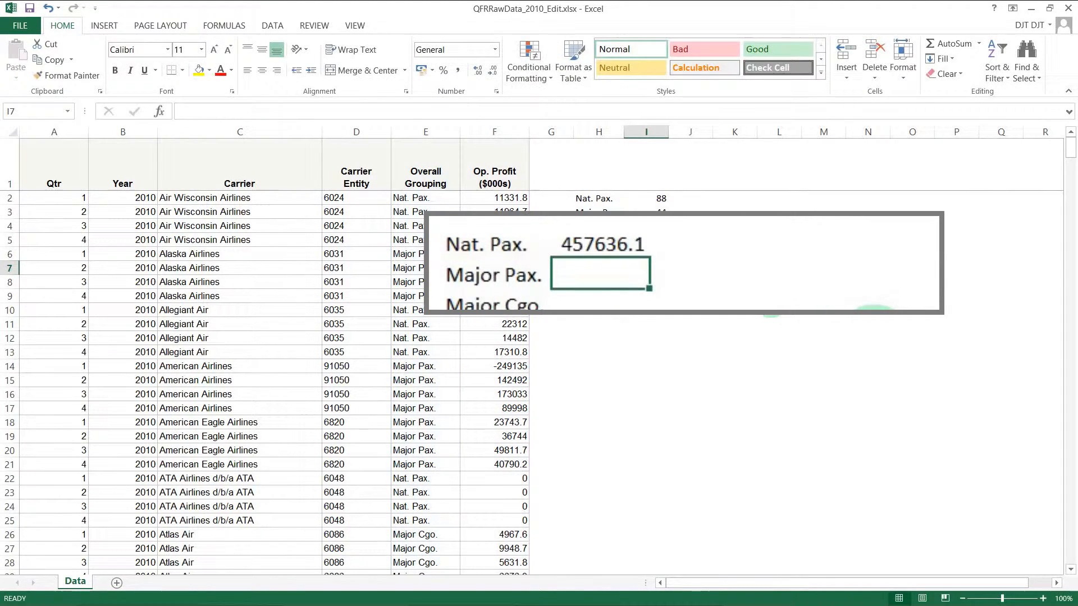
drag(668, 132, 690, 133)
Step: Copy the I6 SUMIF formula down to I8, giving 4654628.8 and 714122.5
click(661, 252)
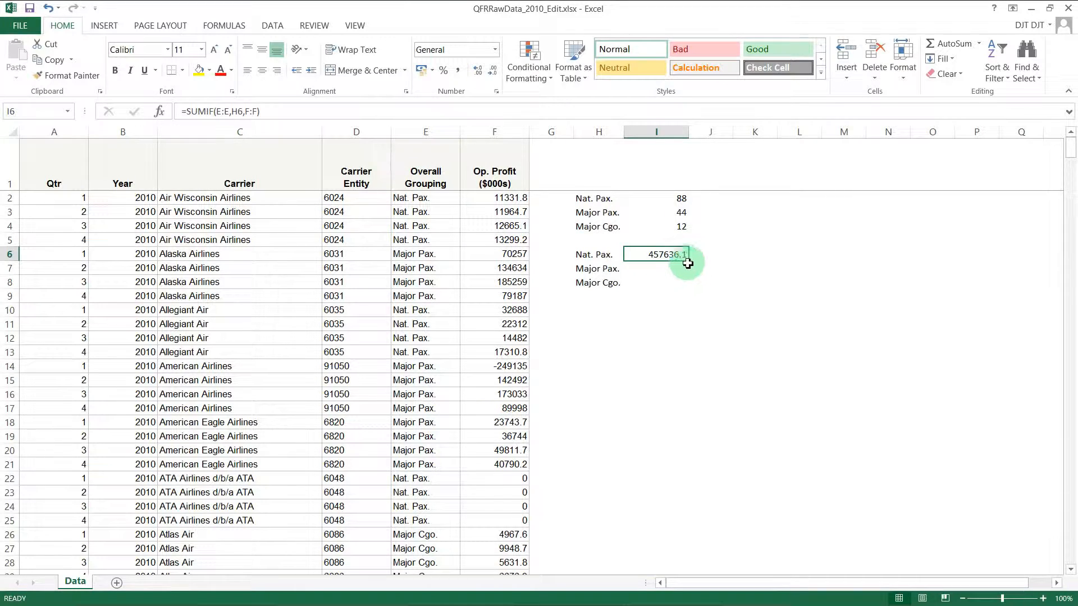
drag(689, 263, 690, 285)
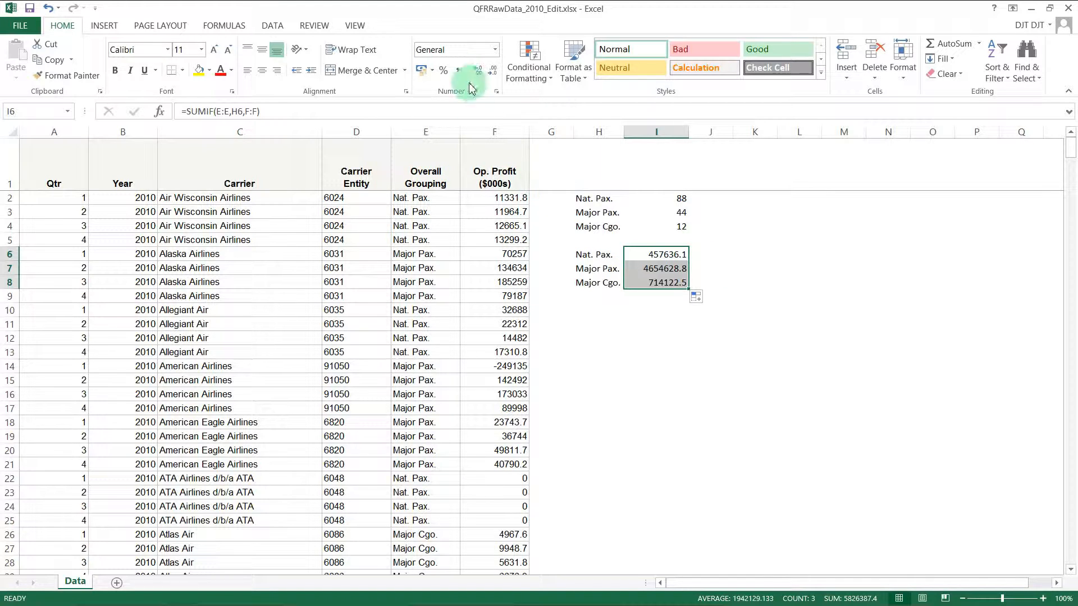
Step: Apply Comma Style to the I6:I8 totals, e.g. 4,654,628.80
click(458, 70)
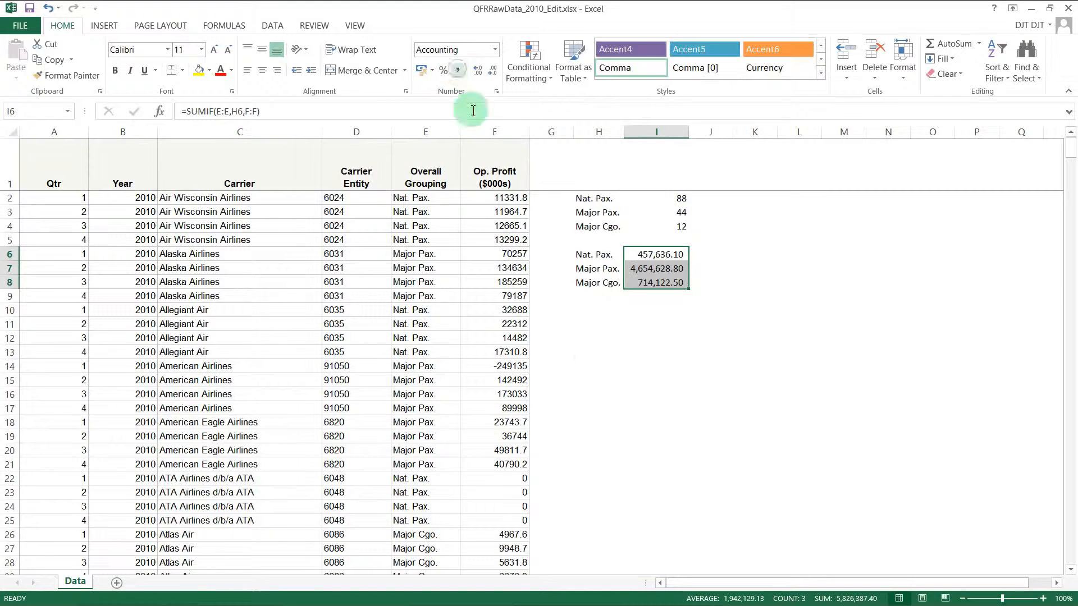
click(713, 380)
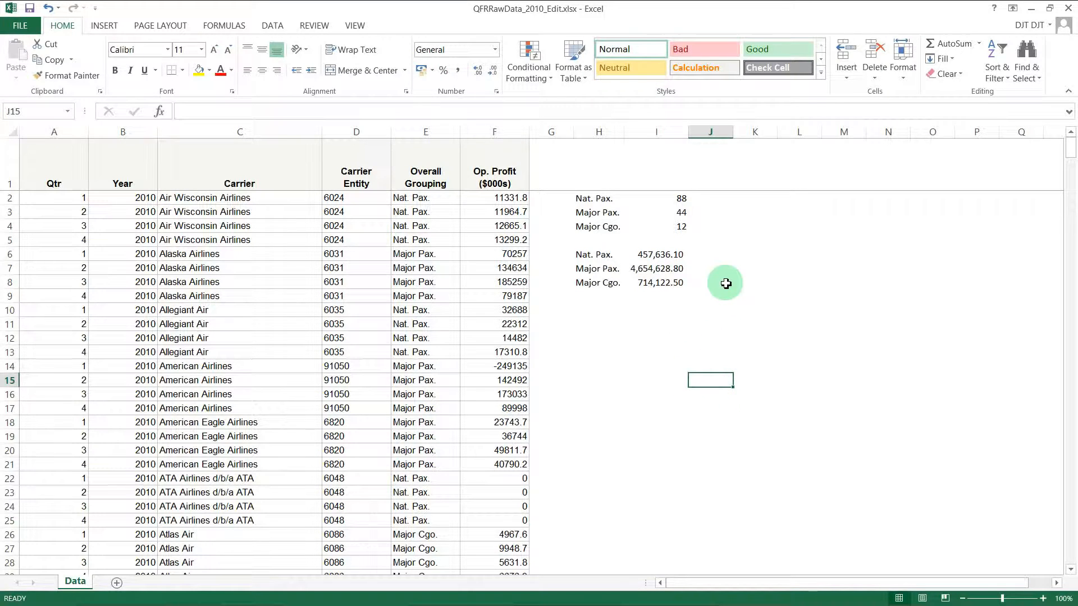